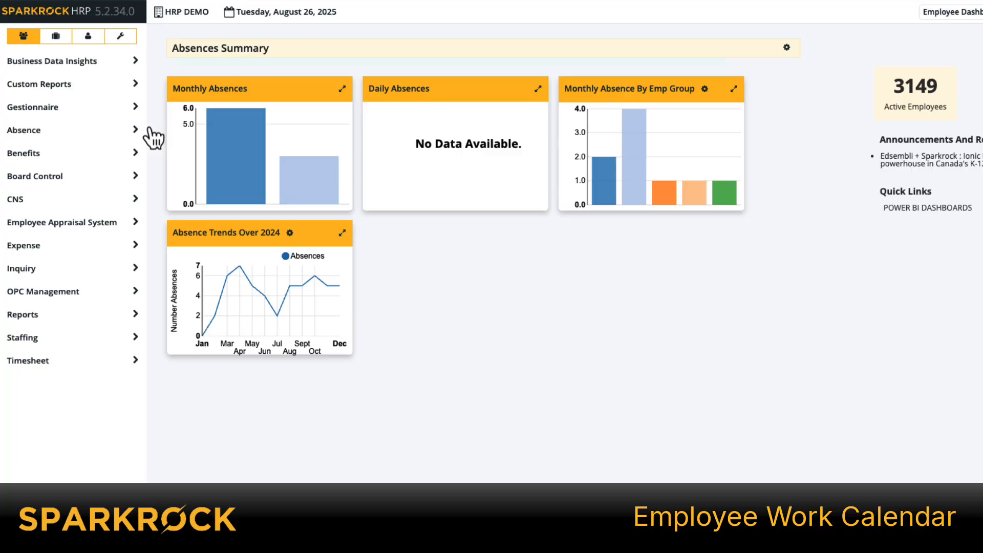
- Open the Accounts and Individual Calendar screen from the Employee Information section of Absence
click(135, 130)
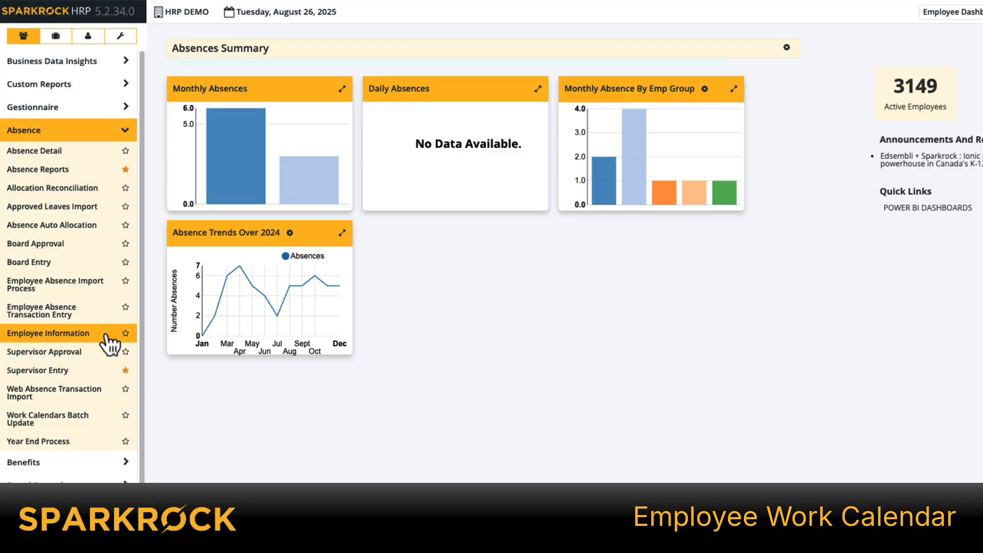
click(106, 339)
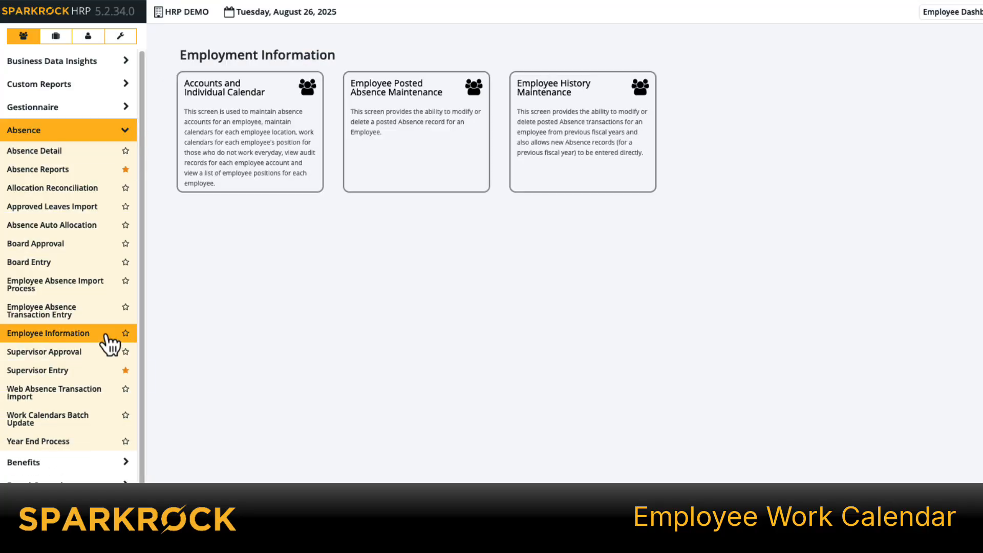
click(236, 159)
- Find the employee by employee ID, open the record for modification and display its Assign Work Calendar section
click(383, 98)
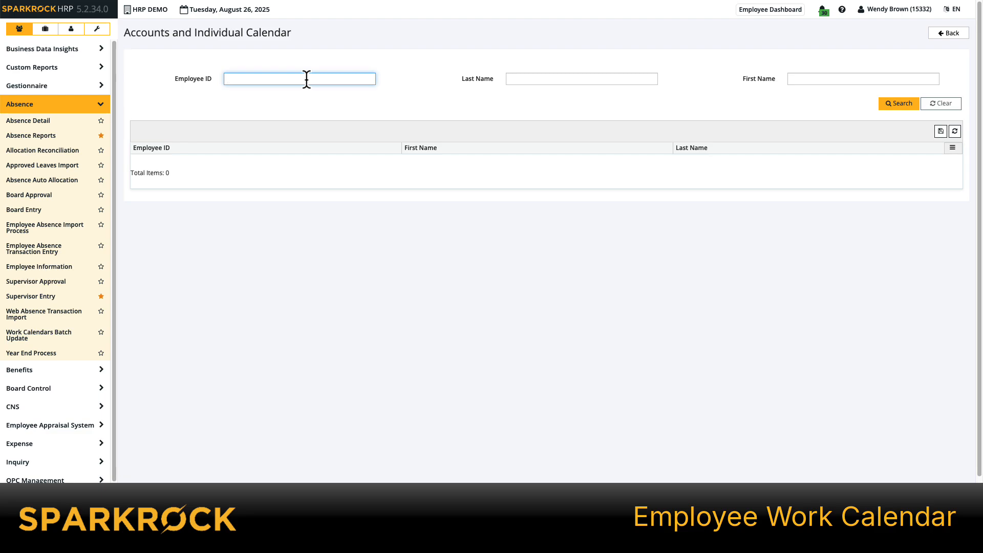
text(12806)
key(Return)
click(954, 161)
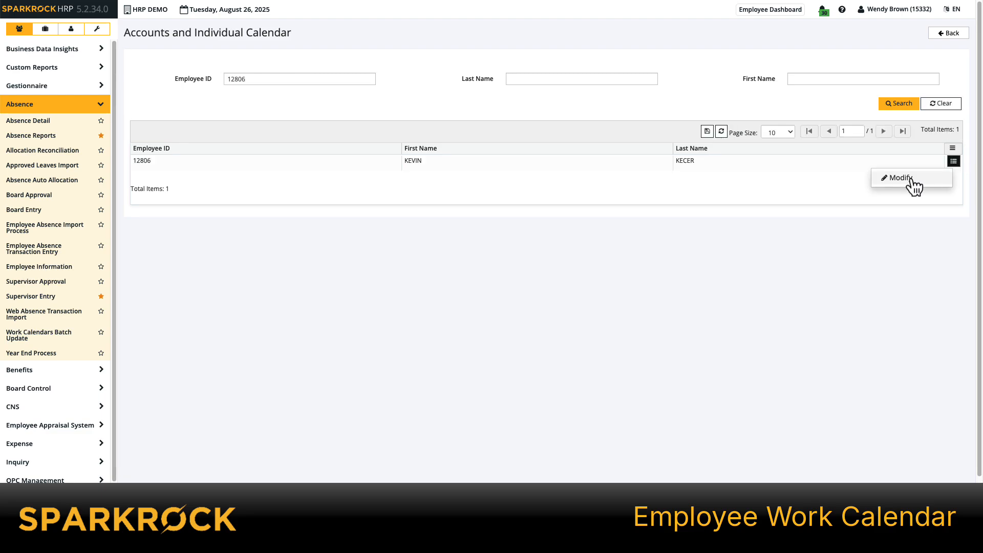
click(913, 181)
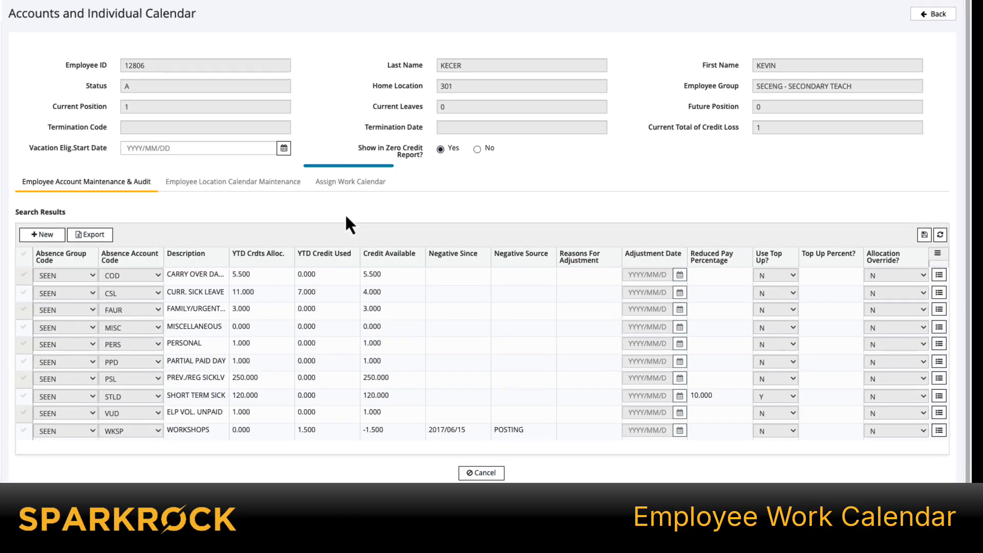
click(337, 188)
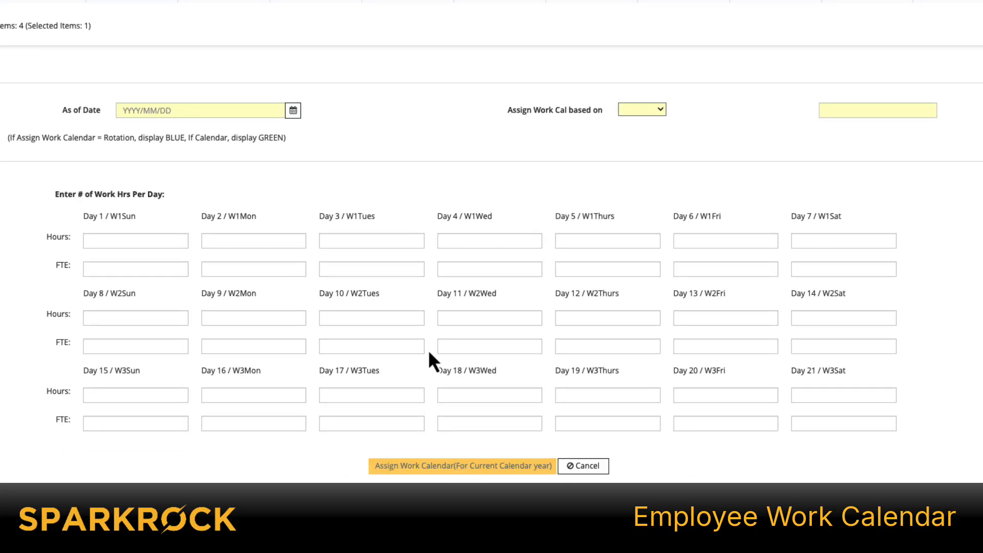
- Set the As of Date to 2024/12/29 and base the work calendar assignment on C (Calendar)
click(203, 111)
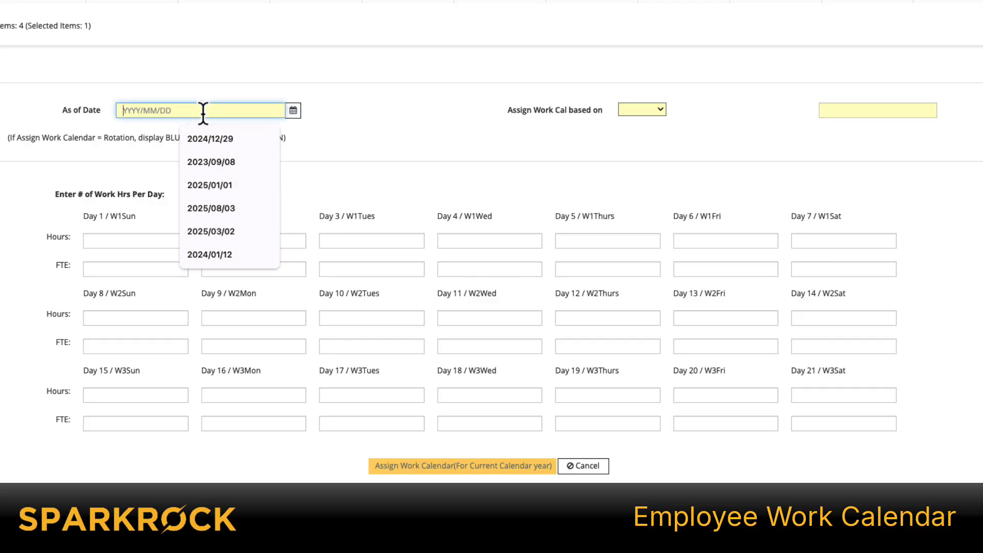
click(231, 140)
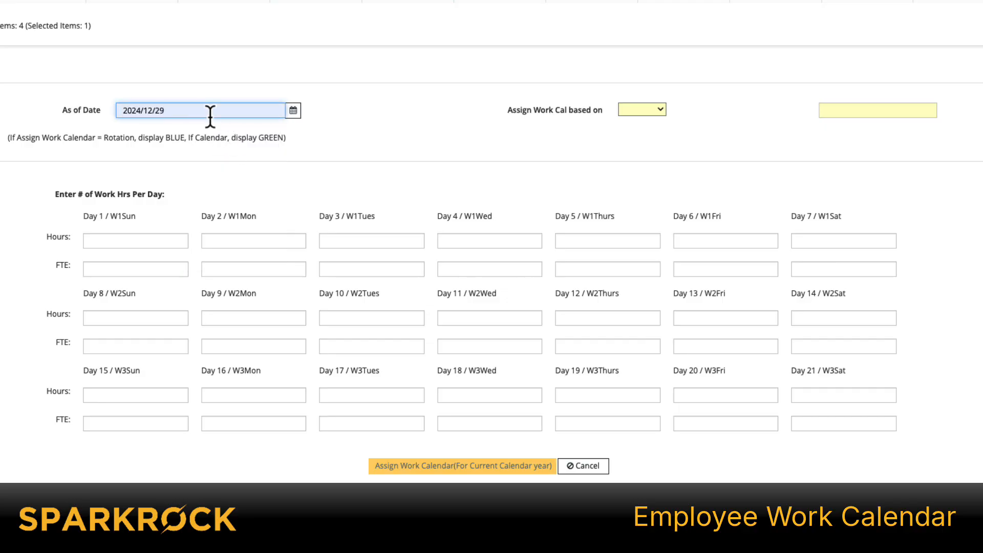
click(642, 110)
click(644, 123)
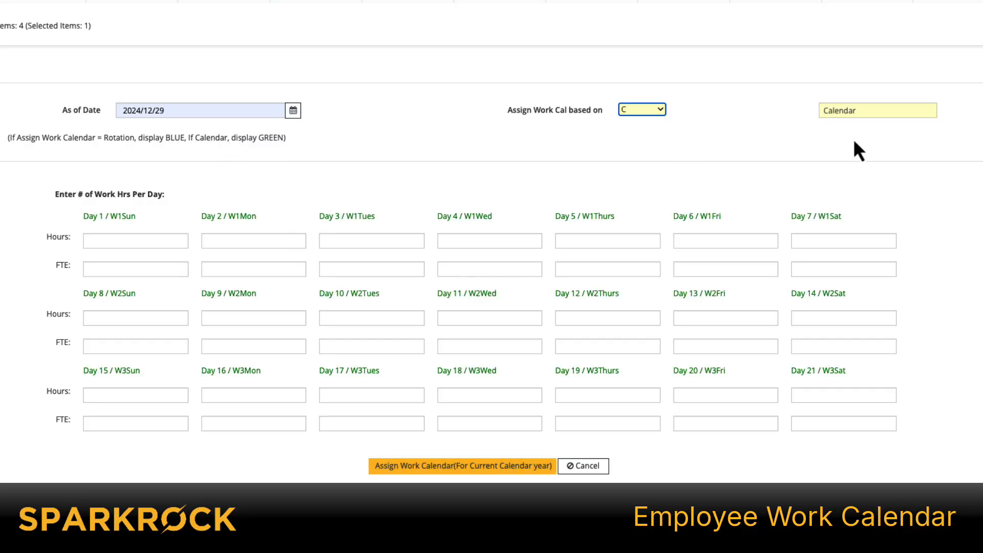
- Switch the work calendar basis to R (Rotating) and back to C (Calendar) to compare the required day fields
click(656, 109)
click(647, 96)
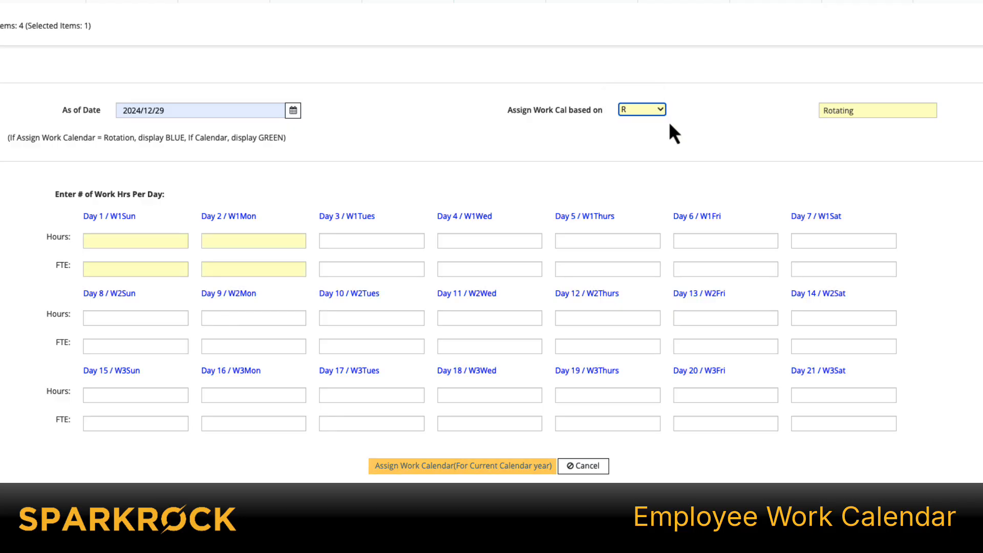
click(647, 109)
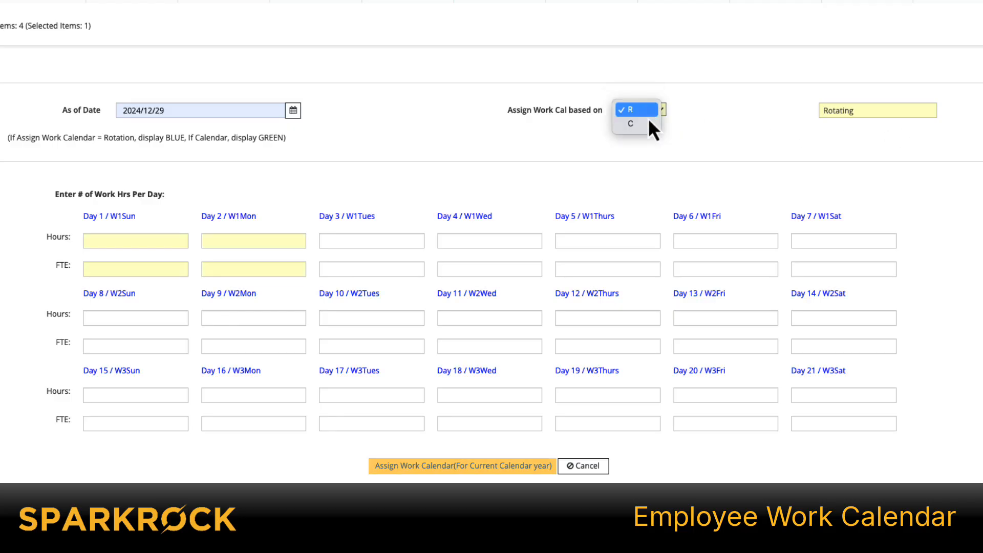
click(658, 123)
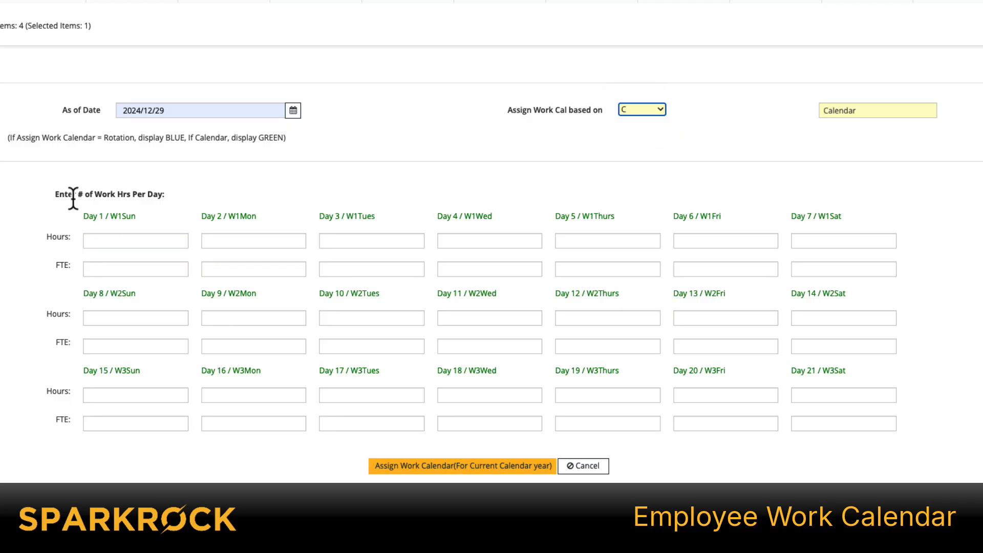
- Enter three weeks of hours: weekends 0, Monday to Thursday 7, Fridays 4.5 (4.504 in week 2), and assign the calendar for the current year
click(134, 238)
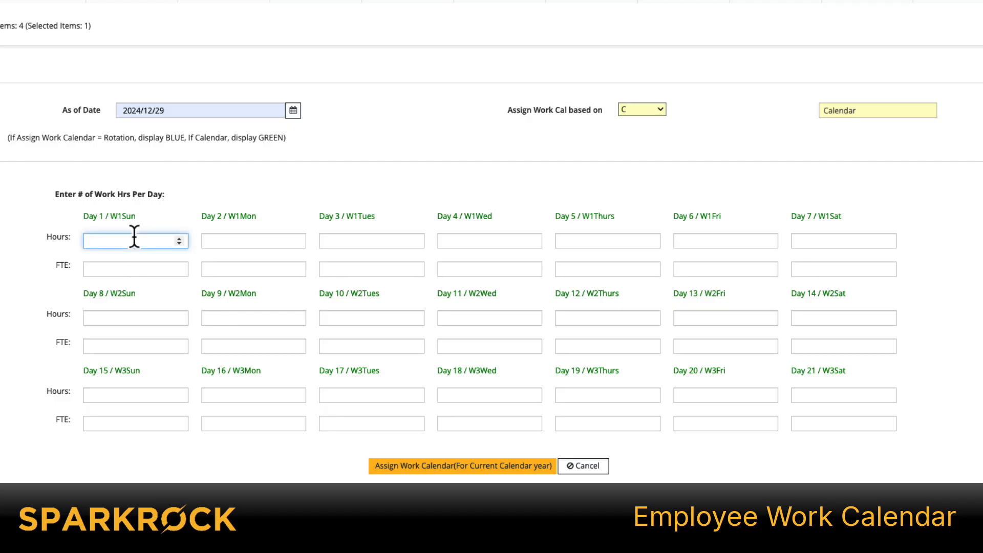
text(0)
key(Tab)
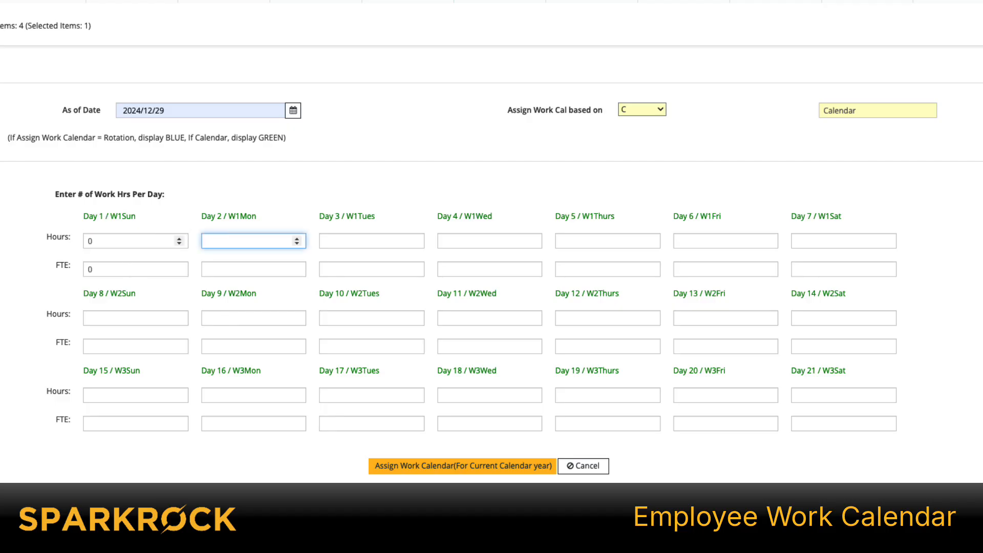
text(7)
key(Tab)
text(7)
key(Tab)
text(7)
key(Tab)
text(7)
key(Tab)
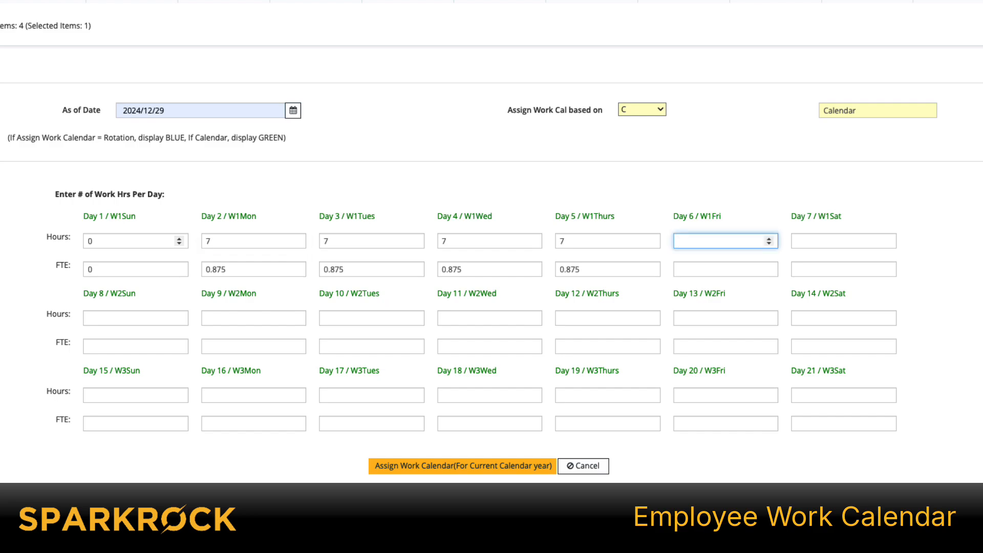
text(4.5)
key(Tab)
text(0)
key(Tab)
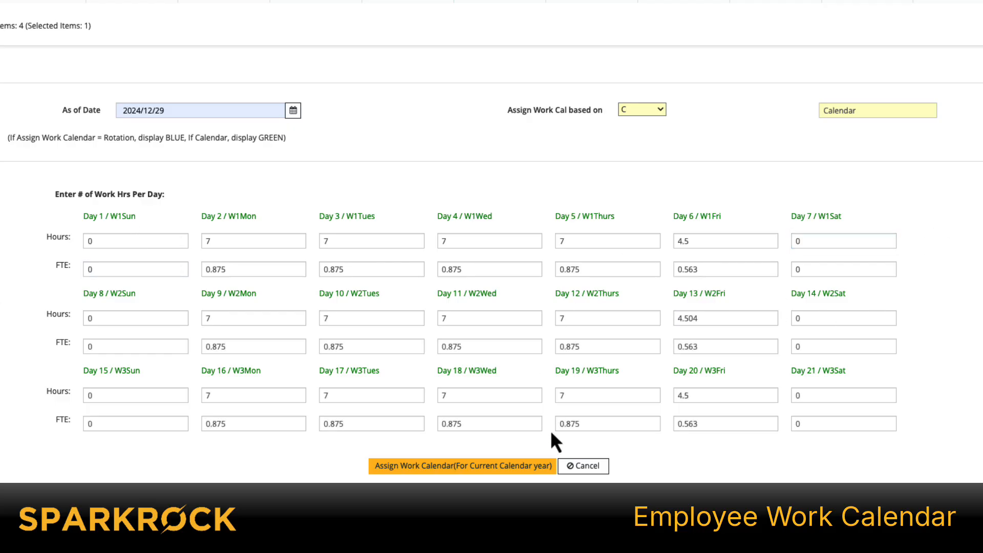
click(469, 467)
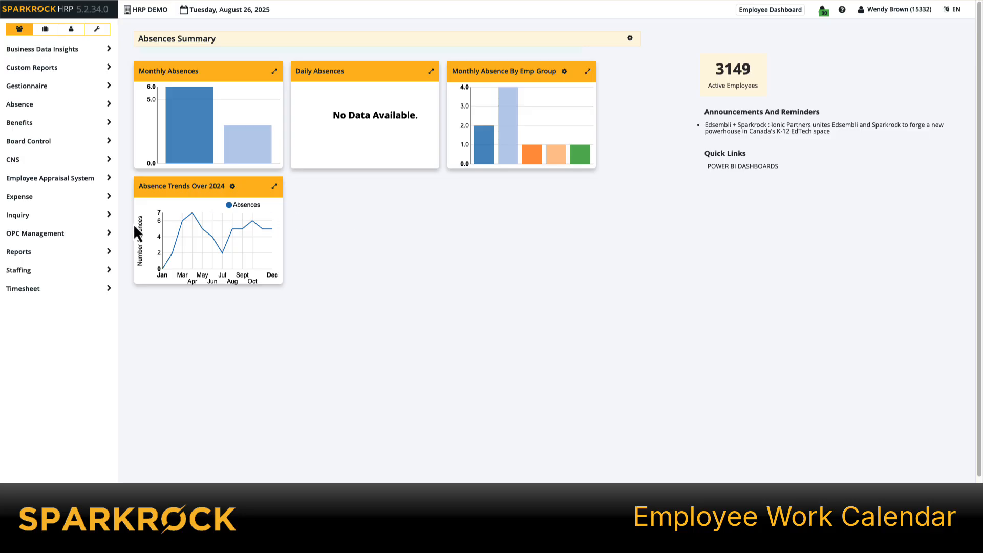
- Open the employee's record in Staff Management under Staffing and view its Work Calendar
click(105, 272)
click(61, 398)
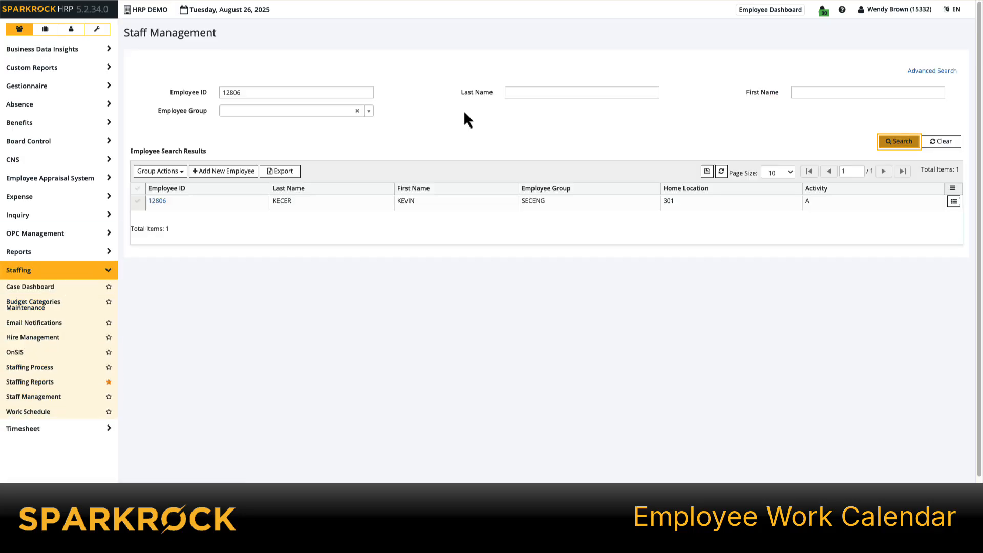
click(157, 201)
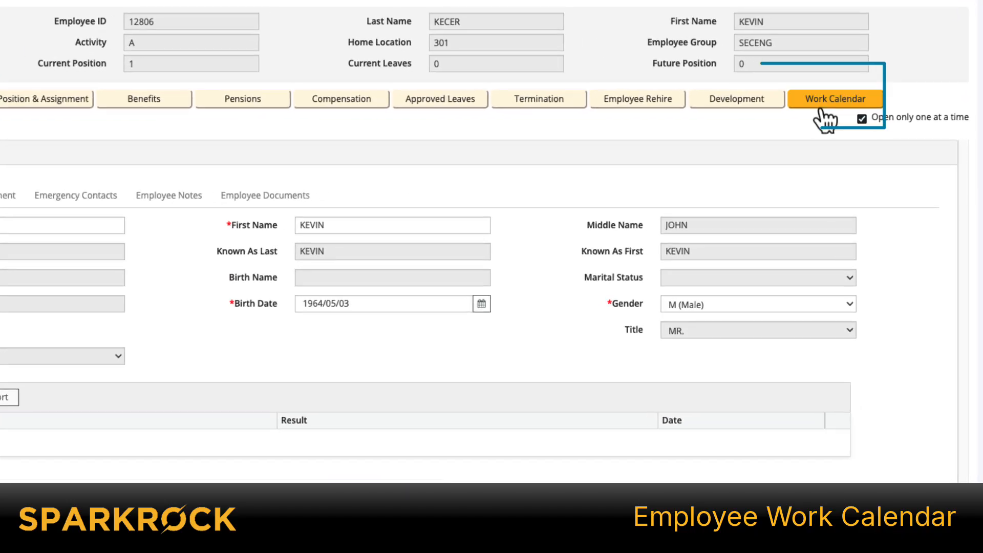
click(824, 102)
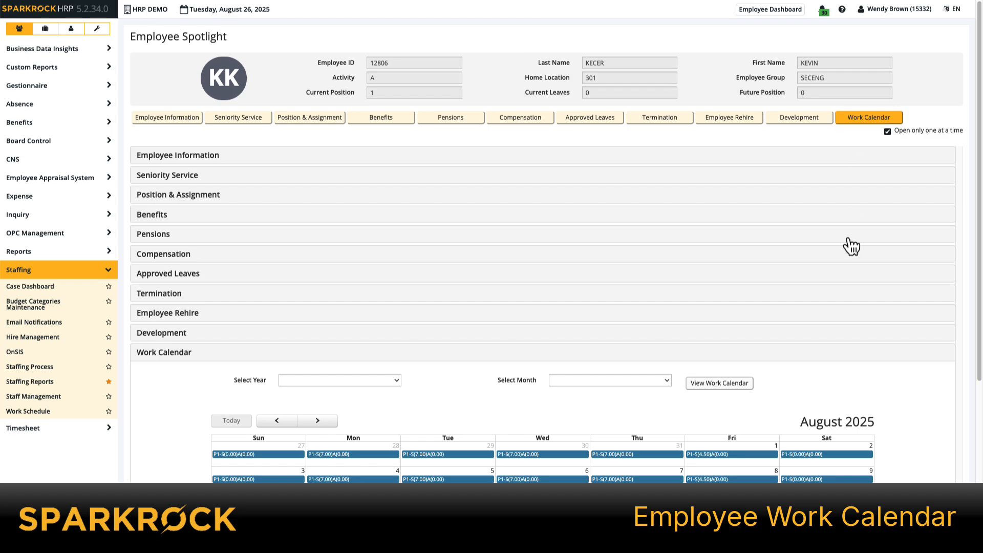
scroll(364, 274, down, 4)
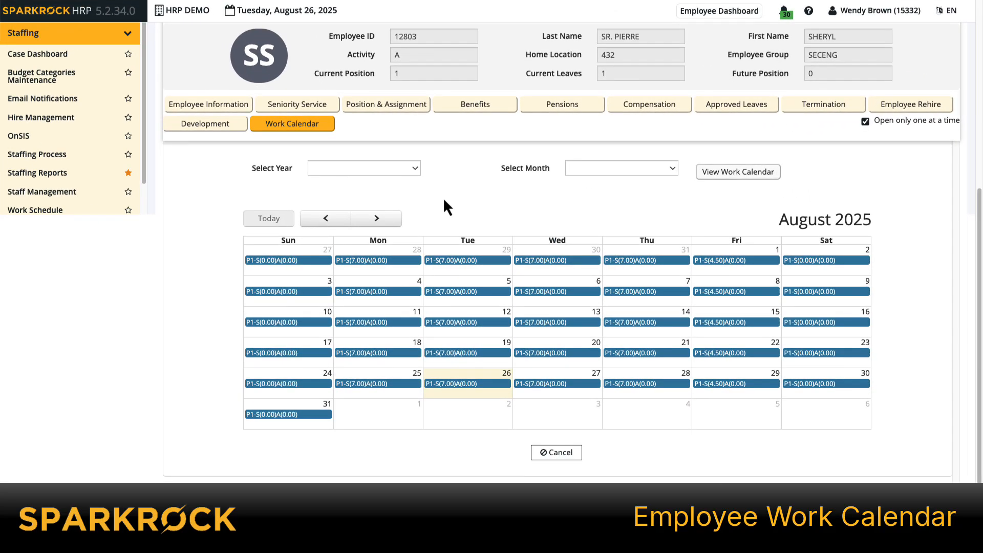
- Examine the year choices available for viewing the employee's work calendar
click(414, 169)
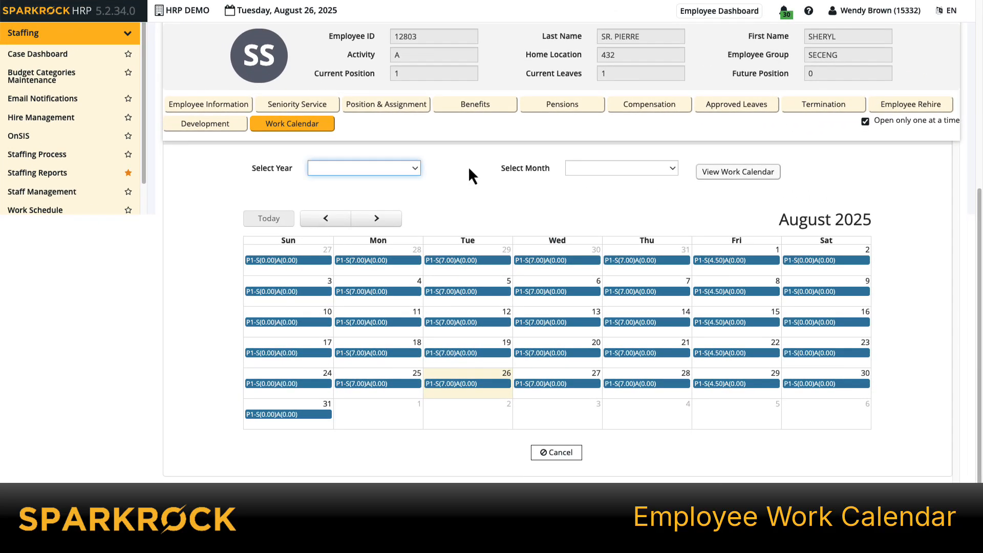
click(420, 169)
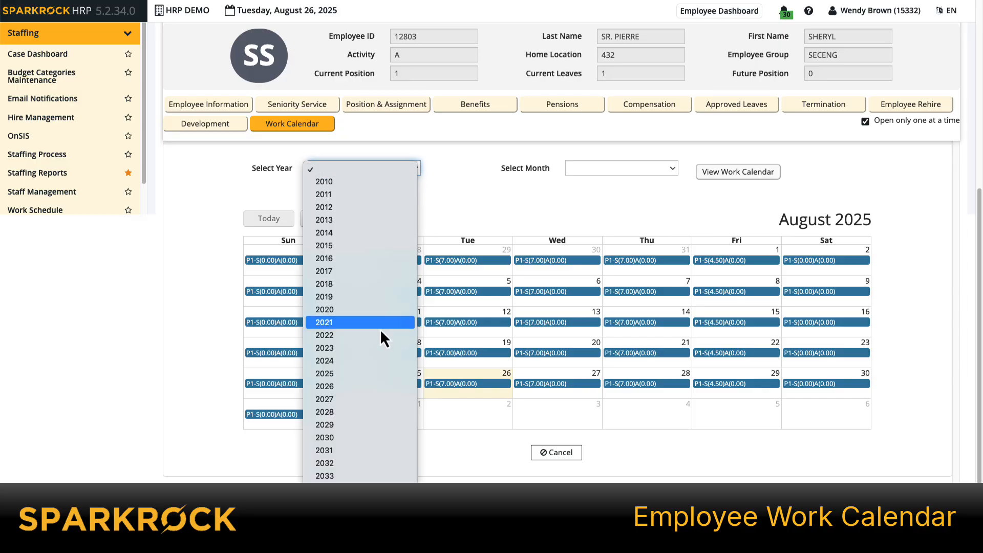
click(721, 174)
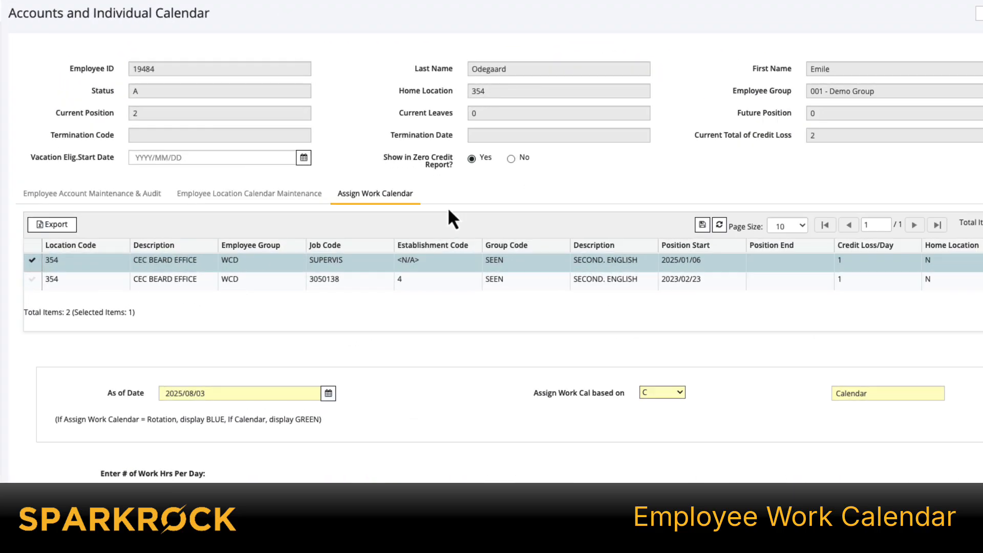
- Compare the daily hours assigned to the employee's SUPERVIS and 3050138 positions by selecting each in turn
scroll(449, 209, down, 4)
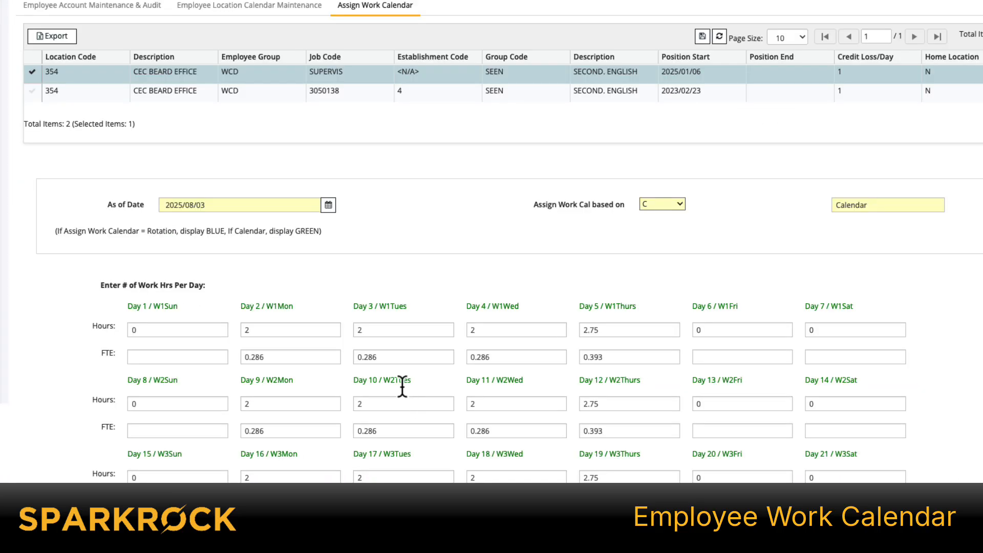
click(32, 93)
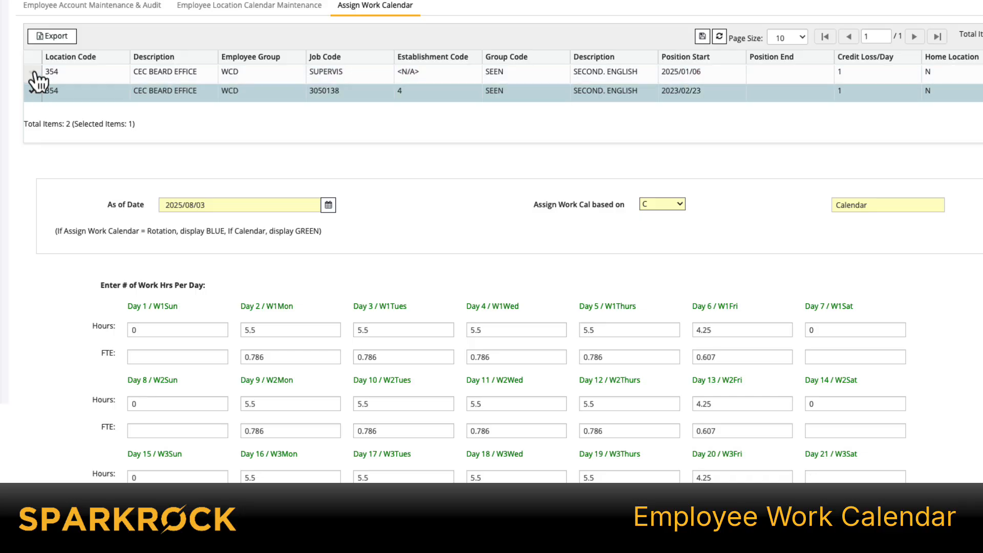
click(33, 94)
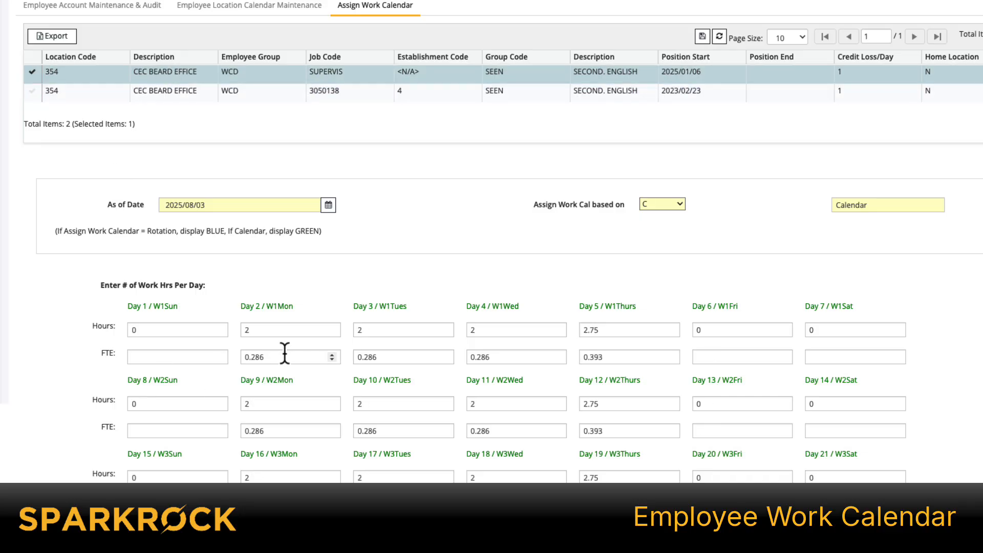
click(34, 93)
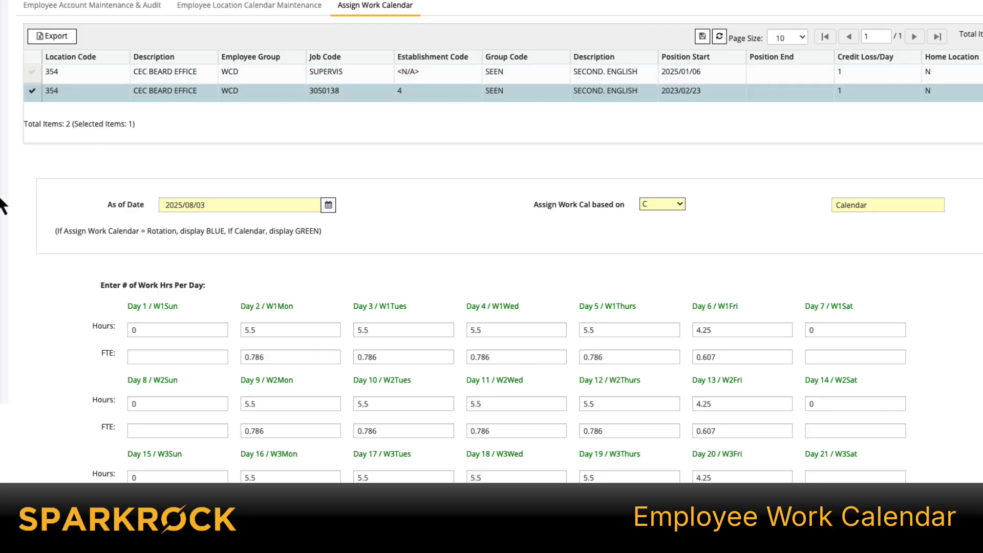
click(33, 73)
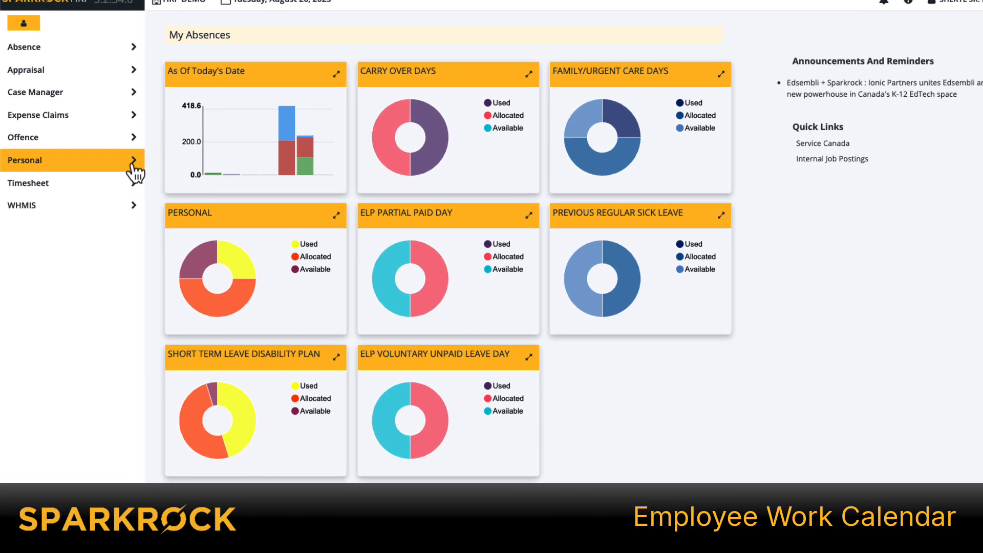
- Open the employee's own Work Calendar from the Personal section of the employee portal
click(132, 163)
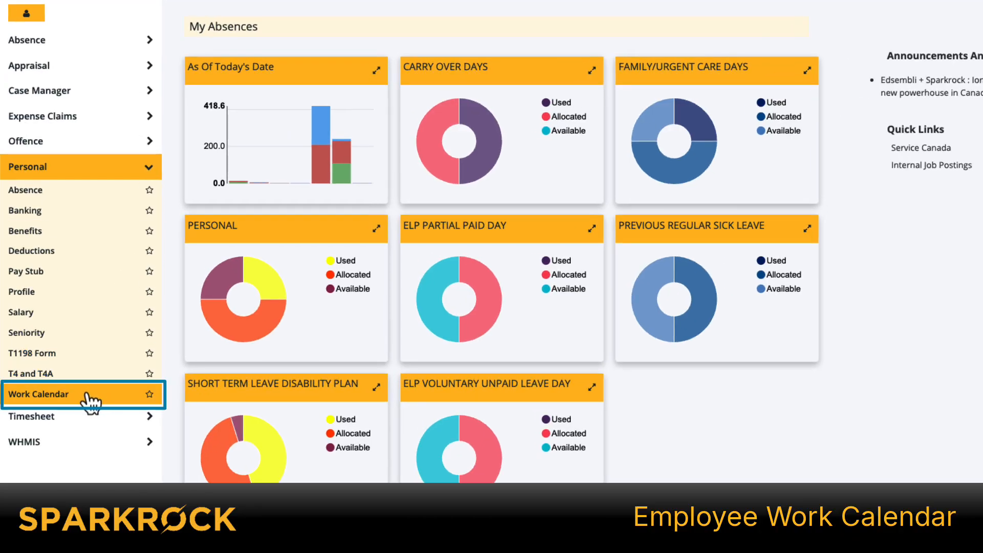
click(88, 400)
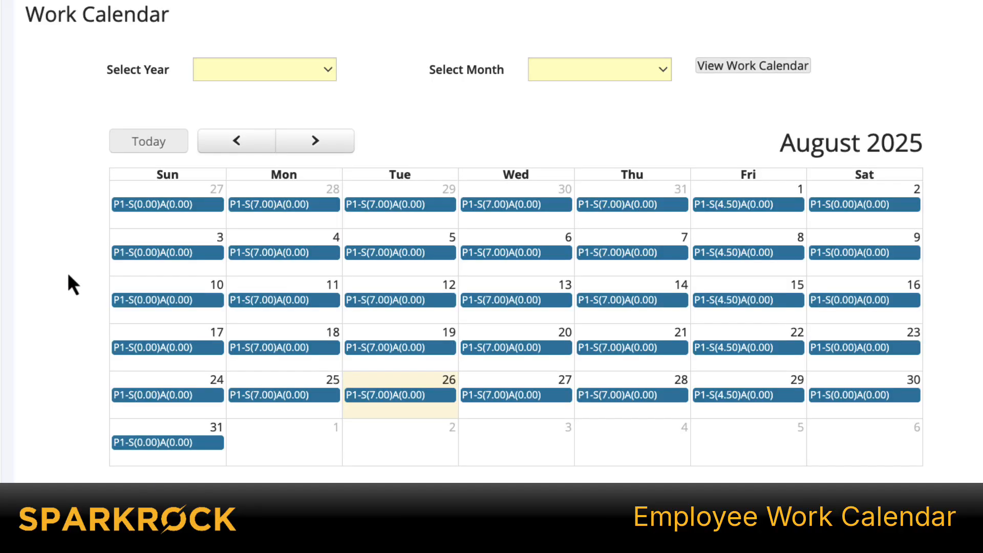